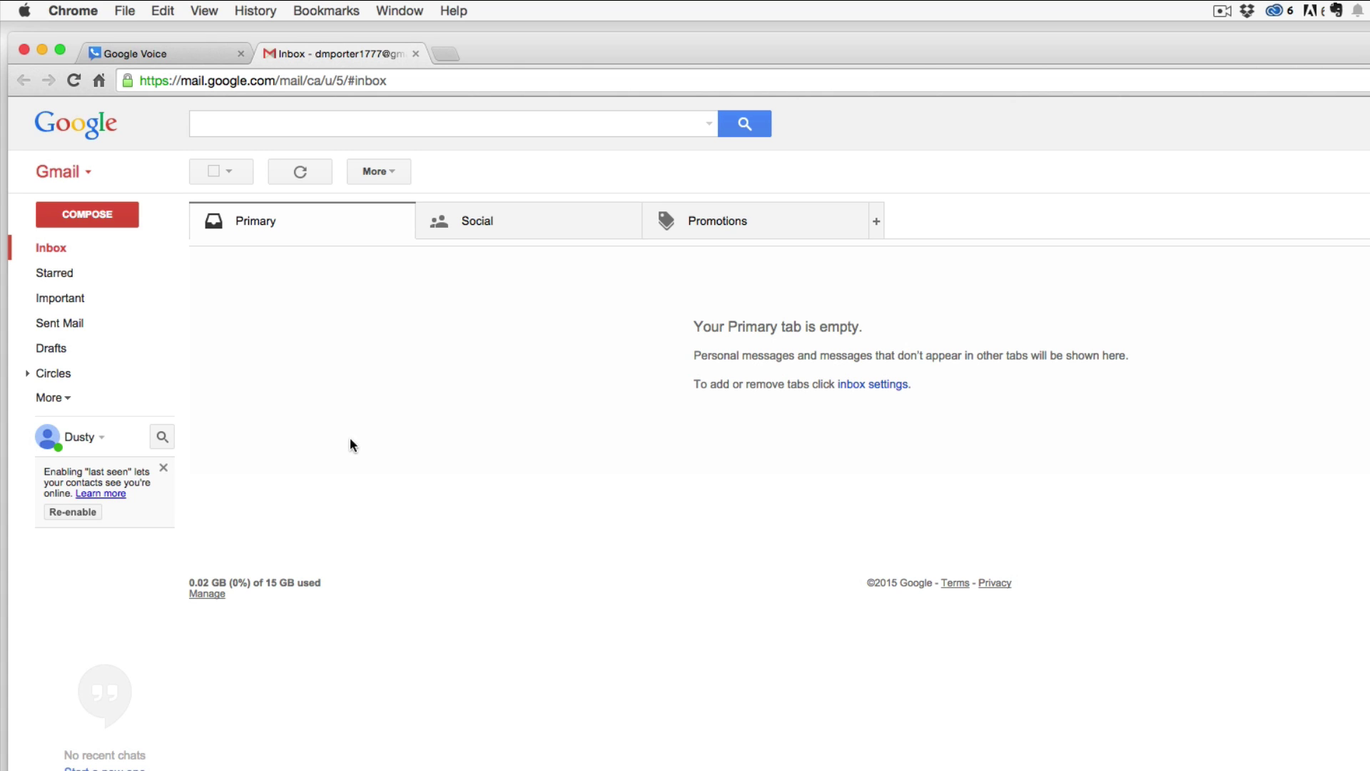
# - View the Social and Promotions categories of the Gmail inbox, and return to the Primary category
pyautogui.click(474, 223)
pyautogui.click(727, 216)
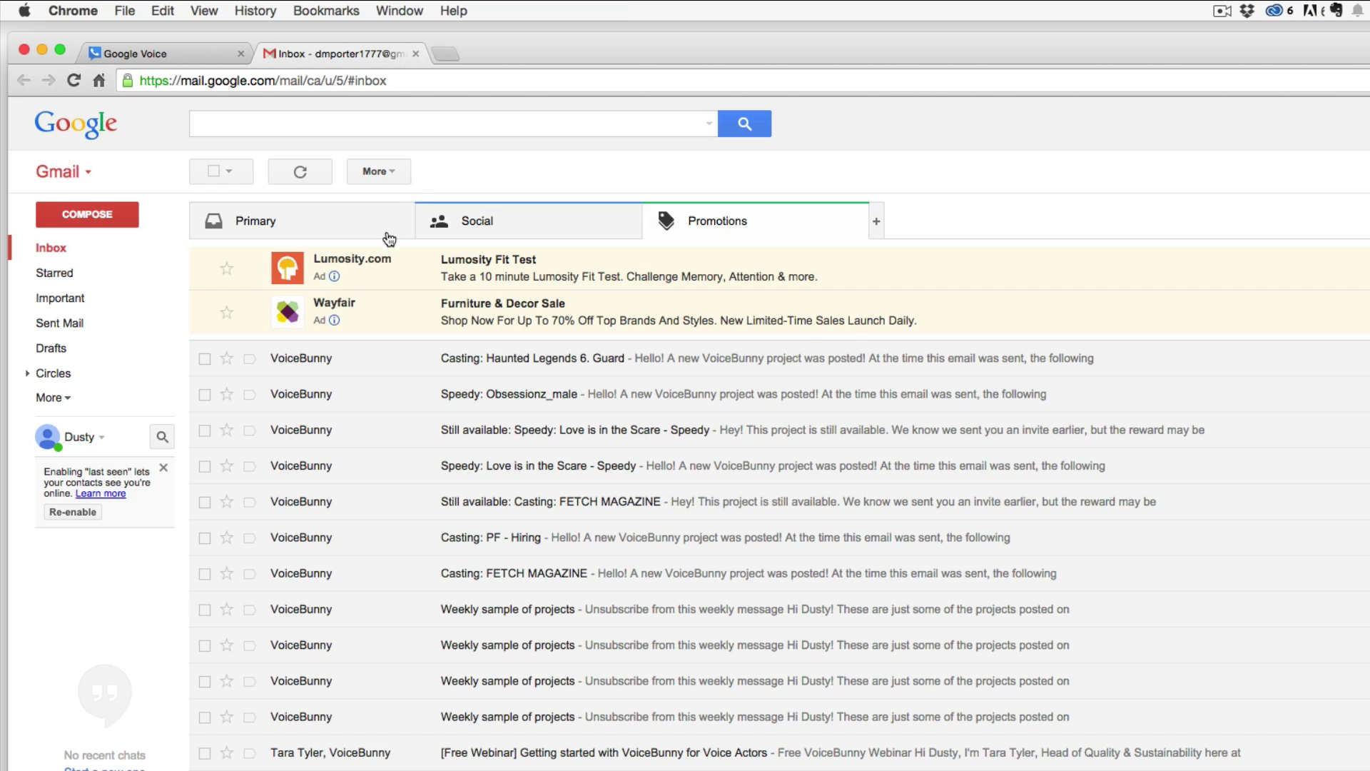
pyautogui.click(353, 237)
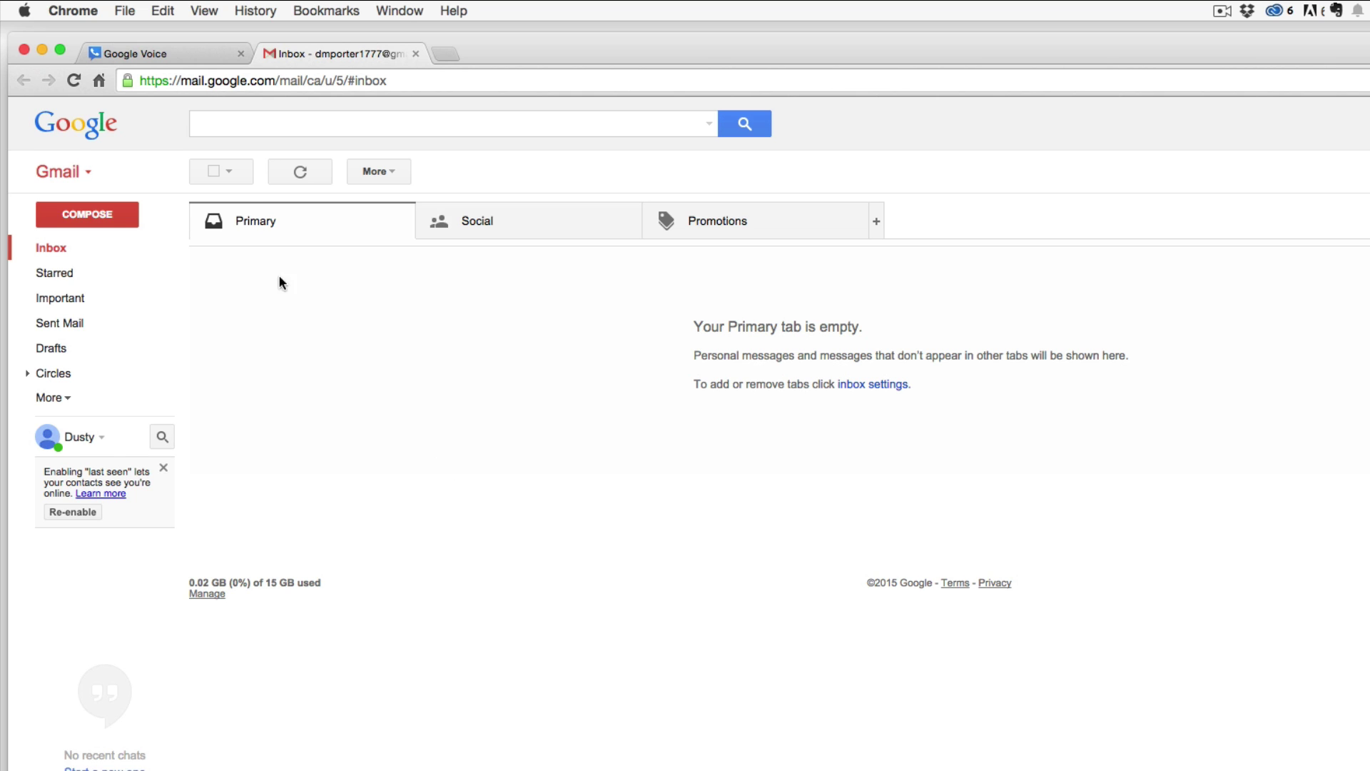
# - Switch to Google Voice, accept its Terms and Privacy Policy, and choose to get a new number
pyautogui.click(195, 57)
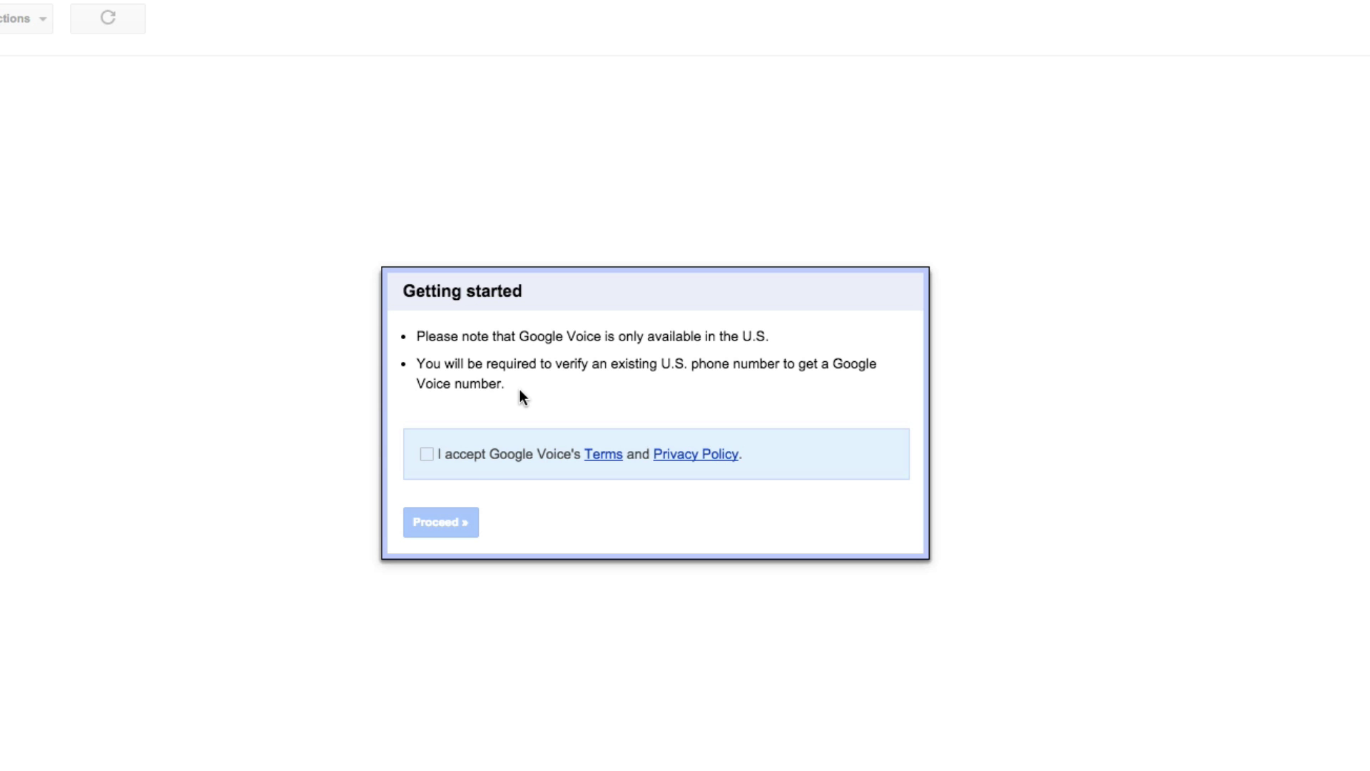
pyautogui.click(428, 453)
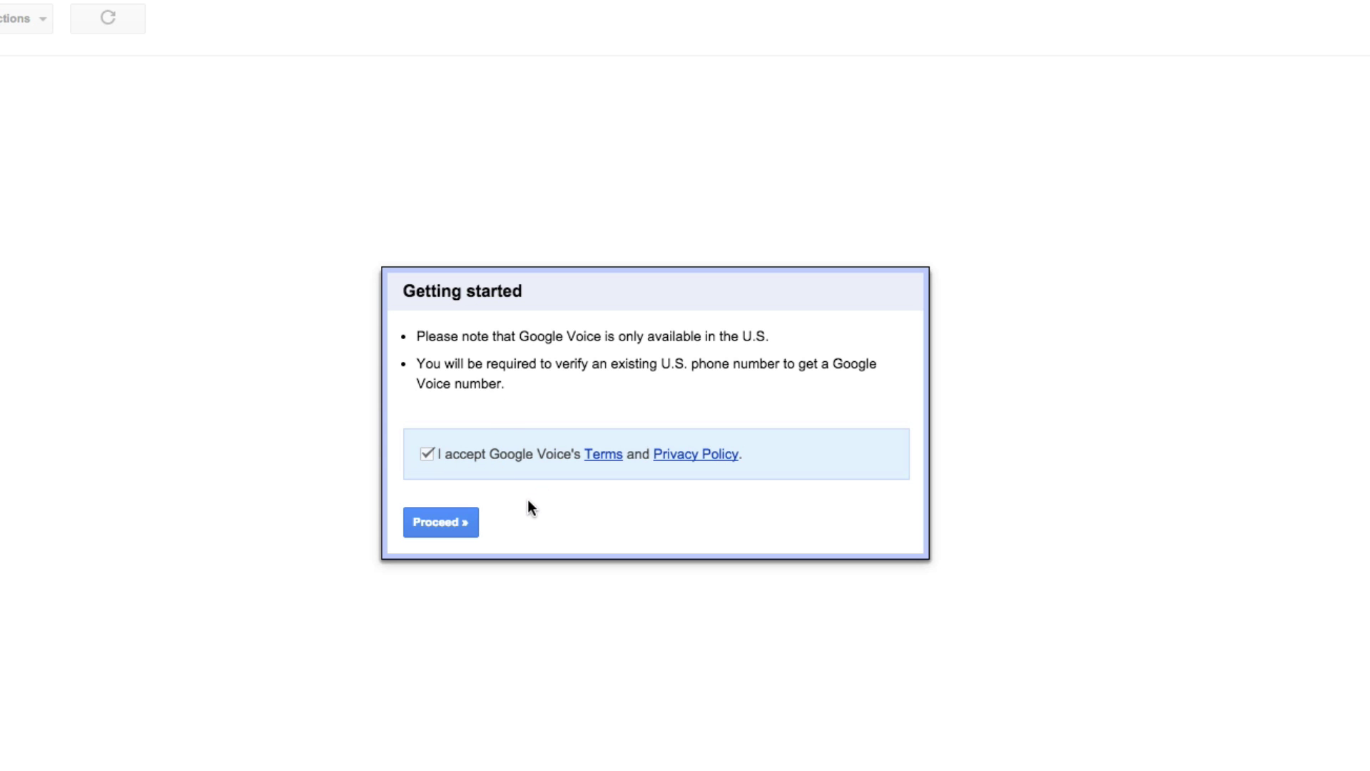
pyautogui.click(447, 525)
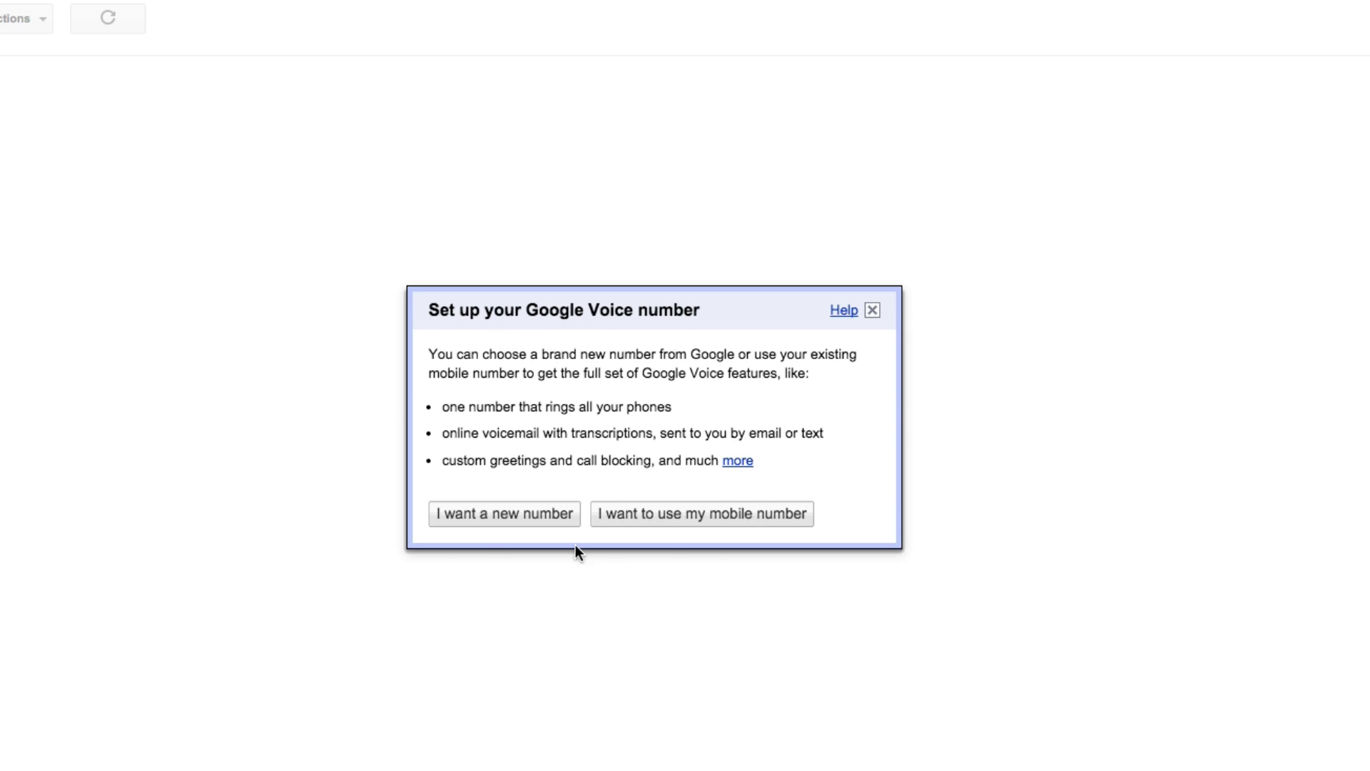
pyautogui.click(481, 516)
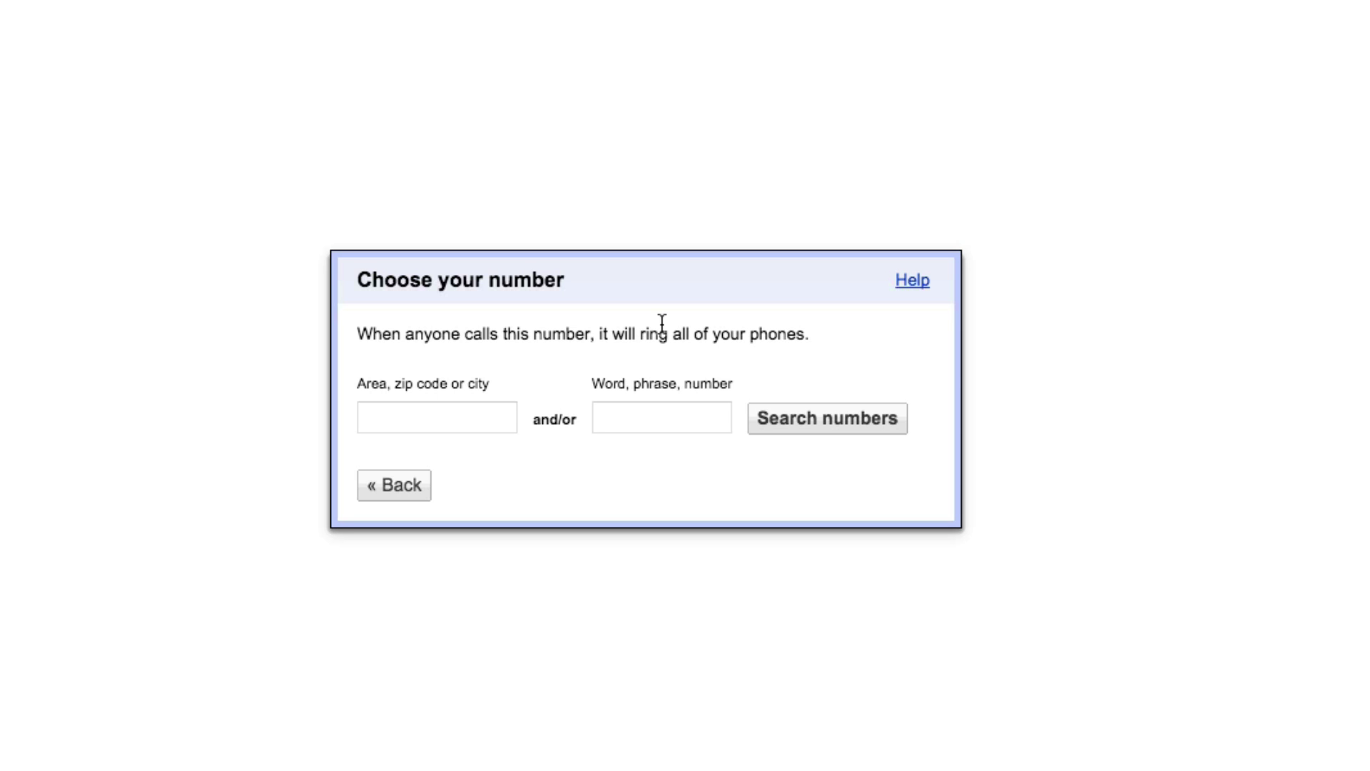
# - Search for available numbers that spell the word "youtube"
pyautogui.click(655, 428)
pyautogui.write('y')
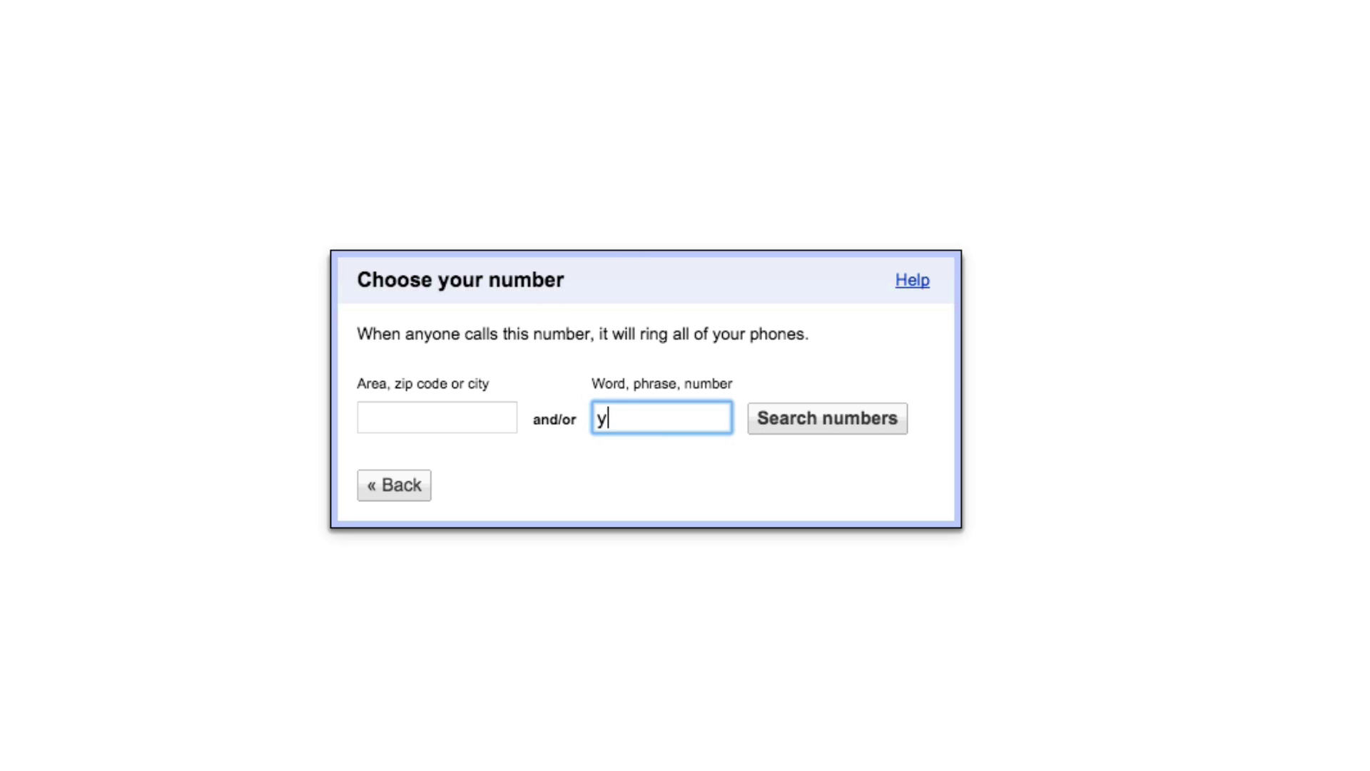
pyautogui.write('outube')
pyautogui.click(783, 421)
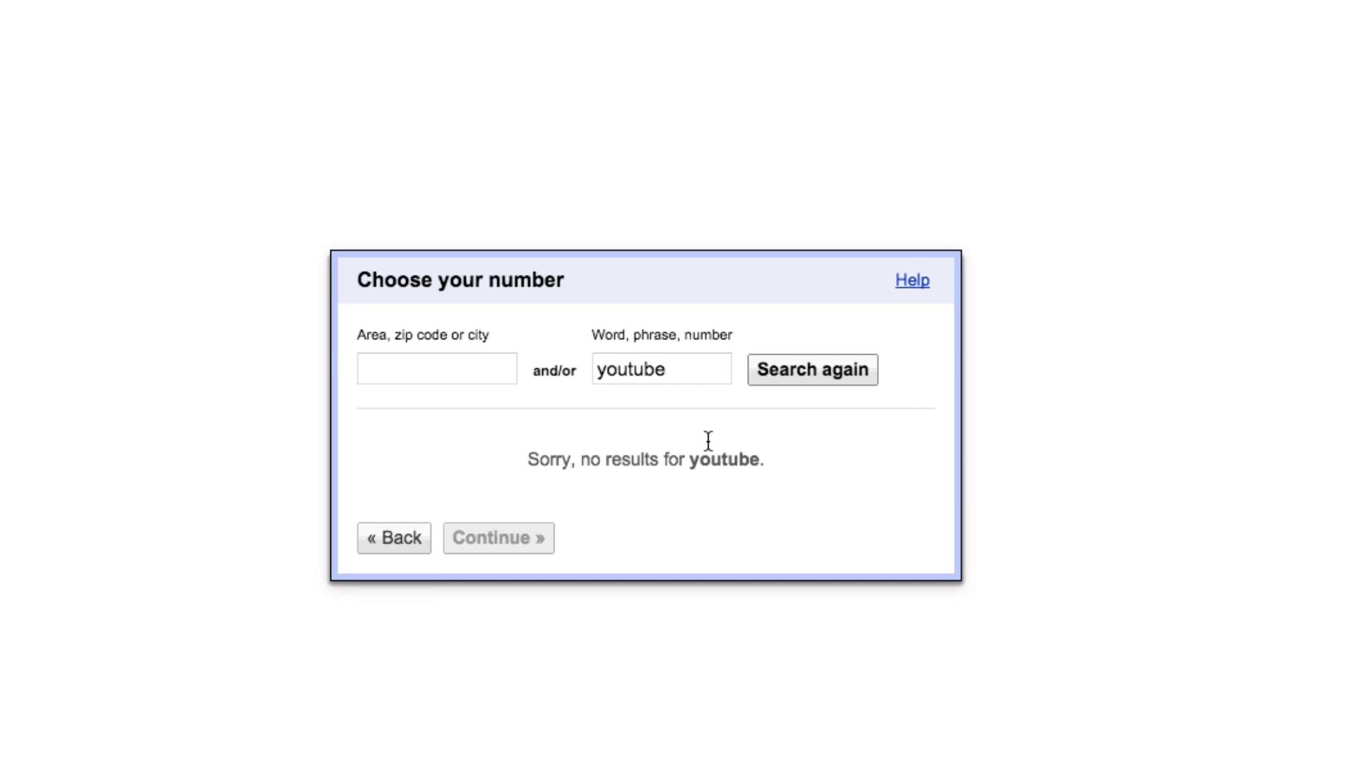
# - Clear the word or phrase criterion and search for available numbers in area code 706
pyautogui.click(611, 367)
pyautogui.doubleClick(615, 367)
pyautogui.press('BackSpace')
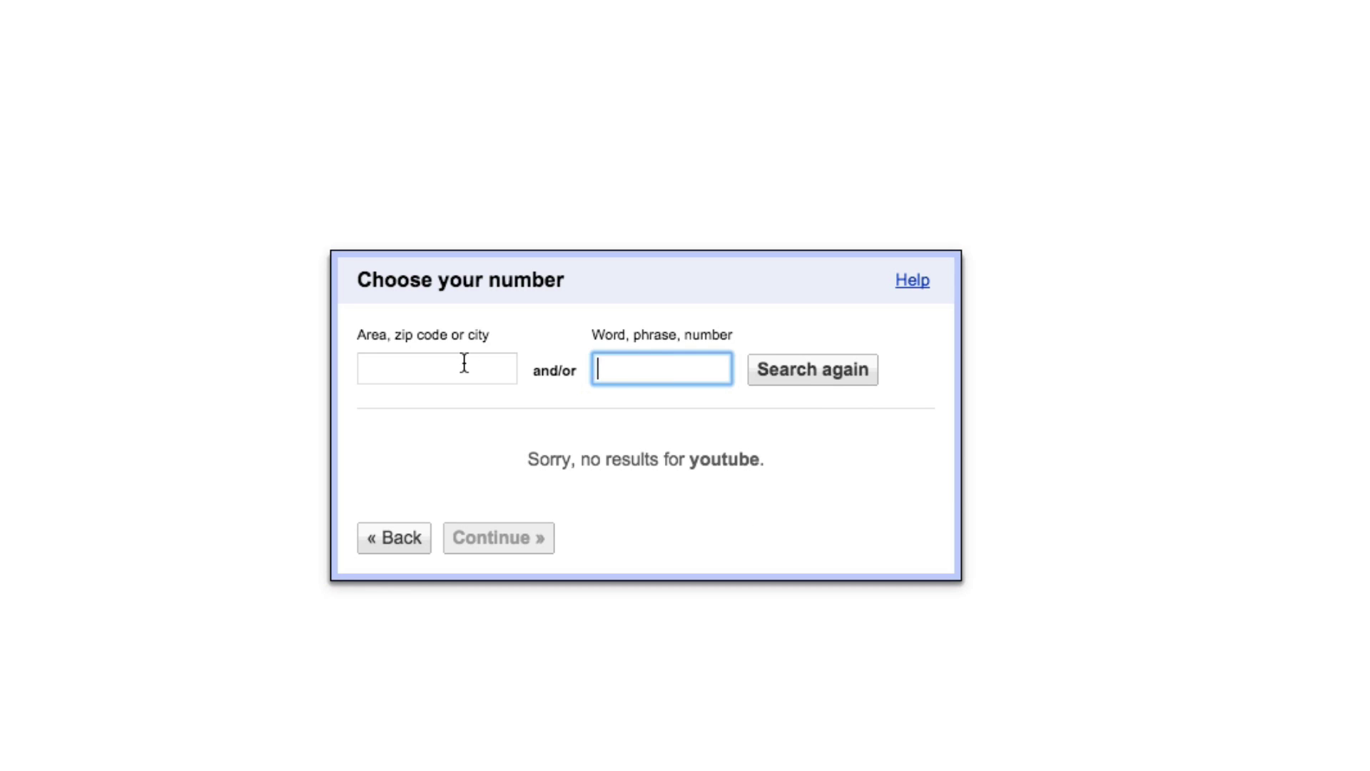
pyautogui.click(464, 363)
pyautogui.write('70')
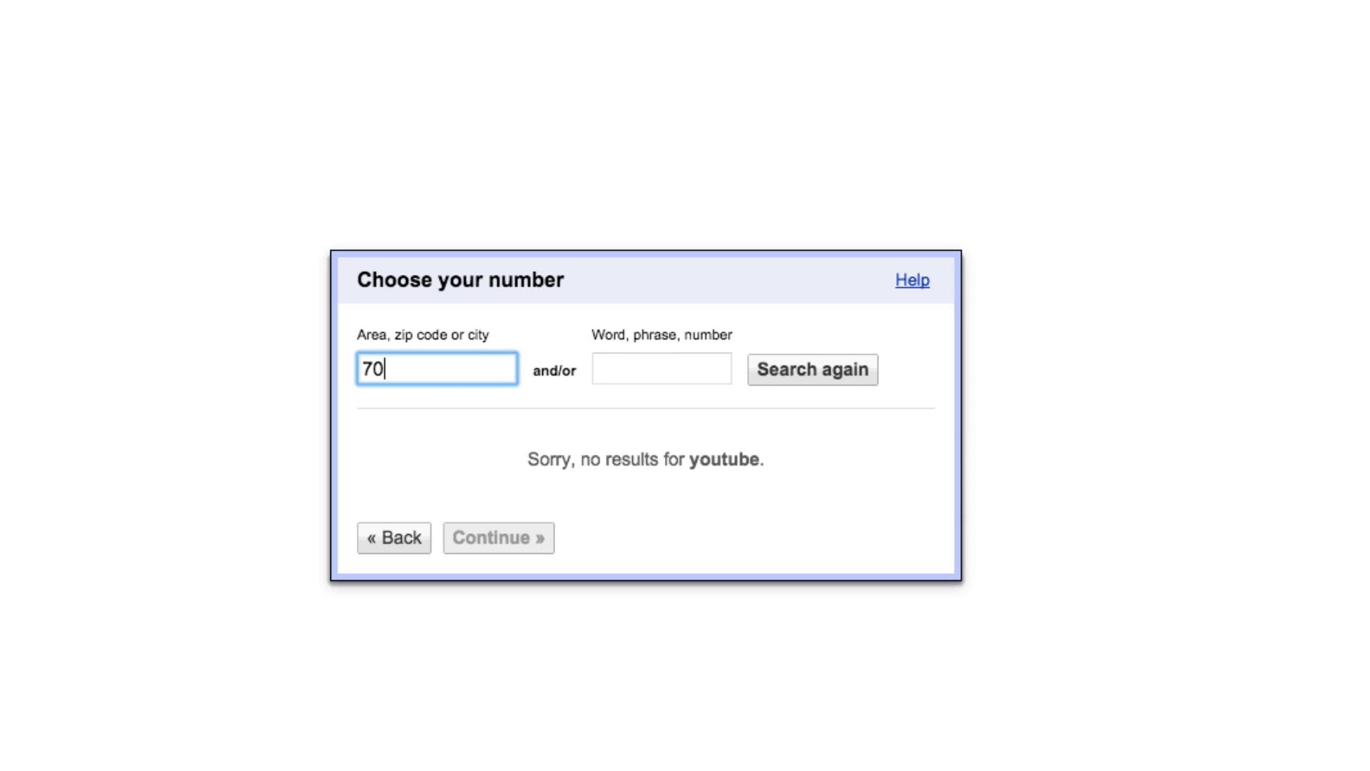
pyautogui.write('6')
pyautogui.click(521, 489)
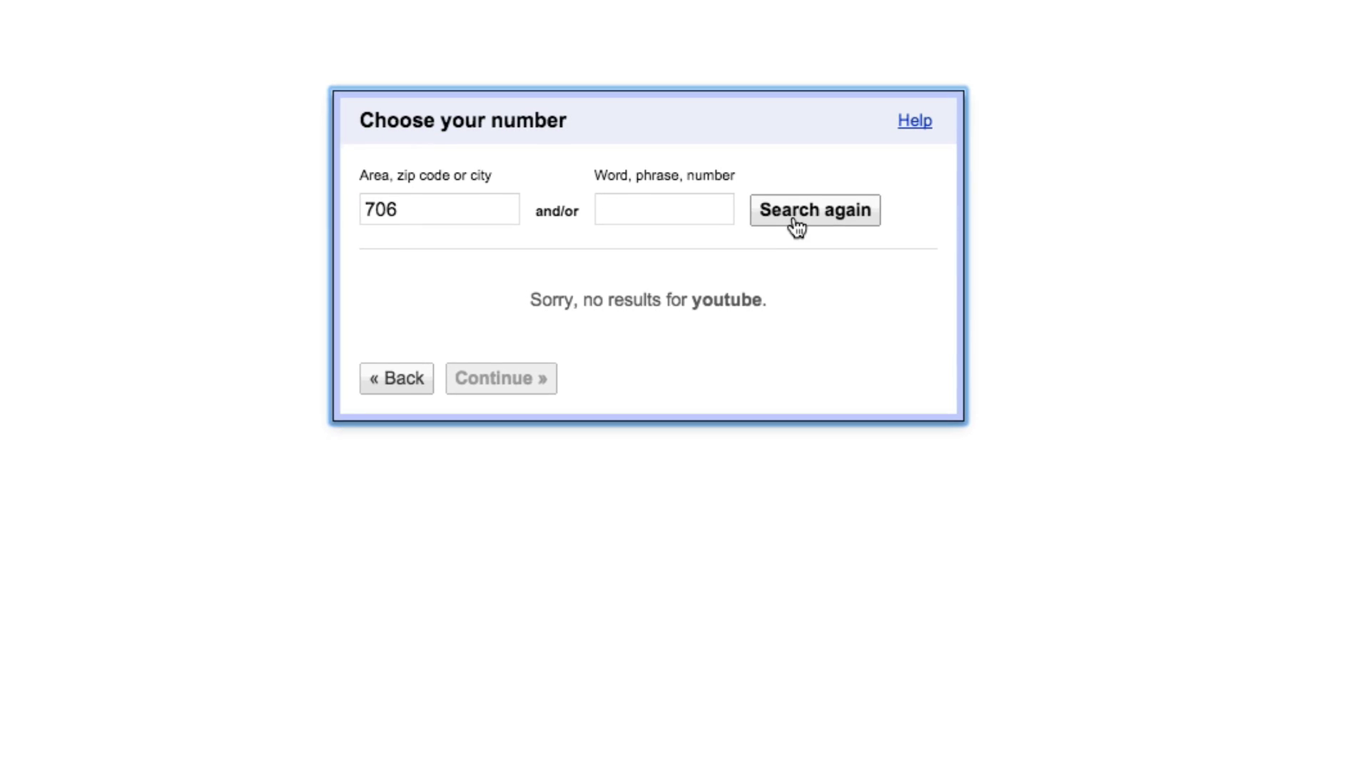
pyautogui.click(798, 226)
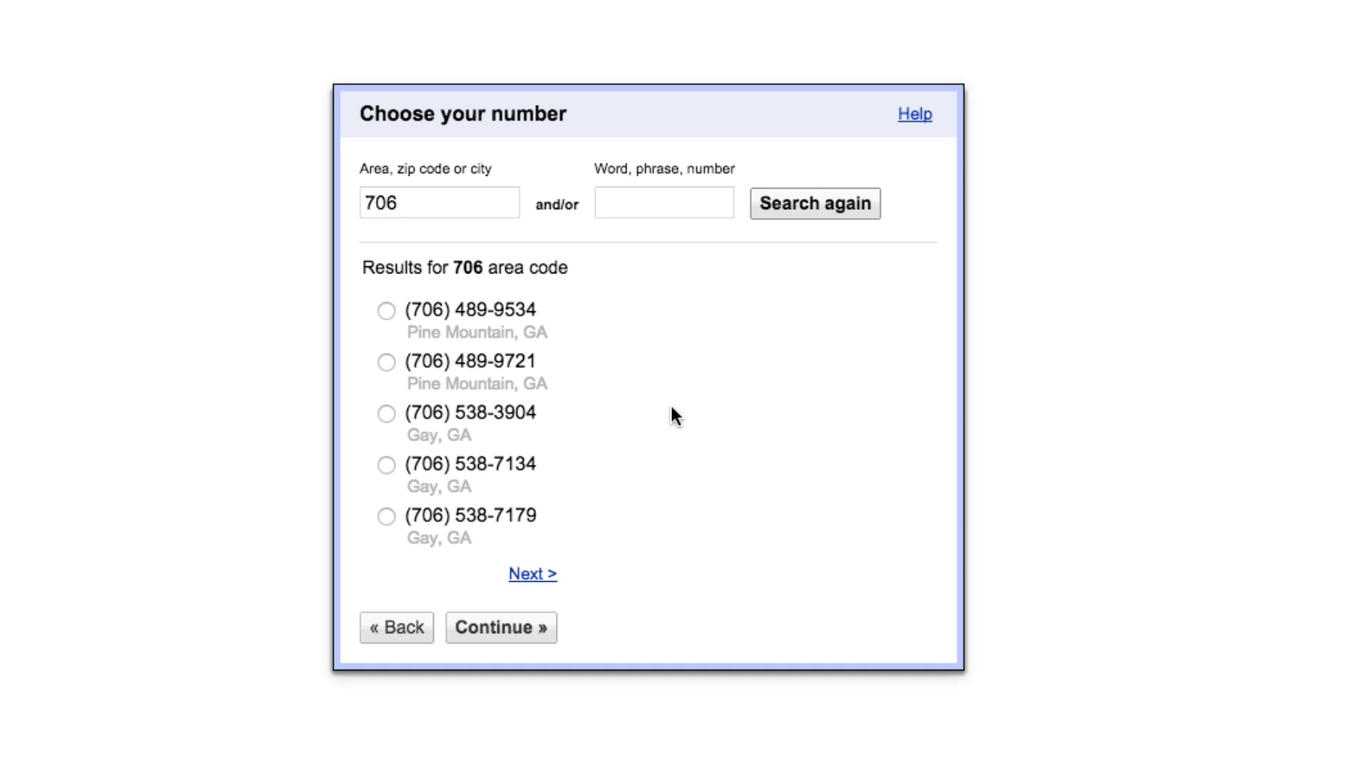
# - Choose the first listed Pine Mountain, GA number and finish the Google Voice setup
pyautogui.click(385, 309)
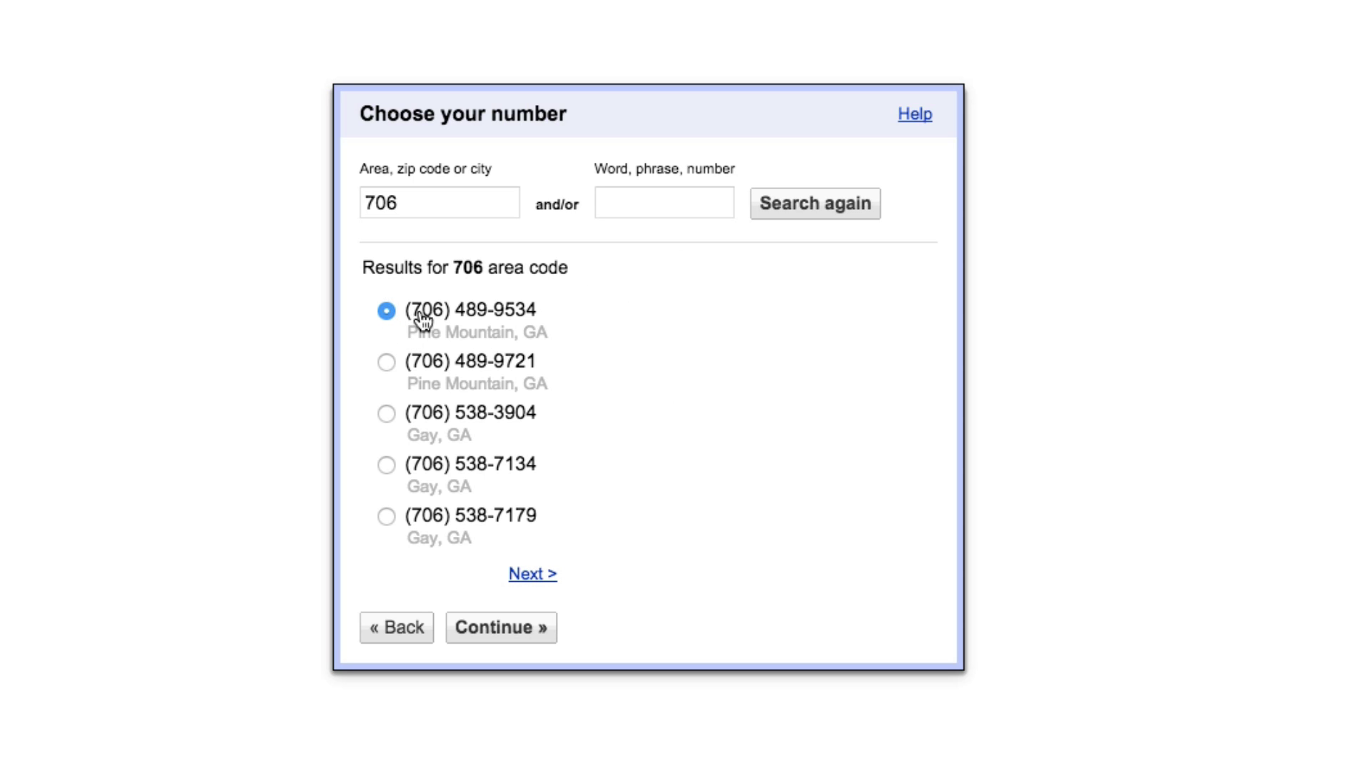
pyautogui.click(515, 614)
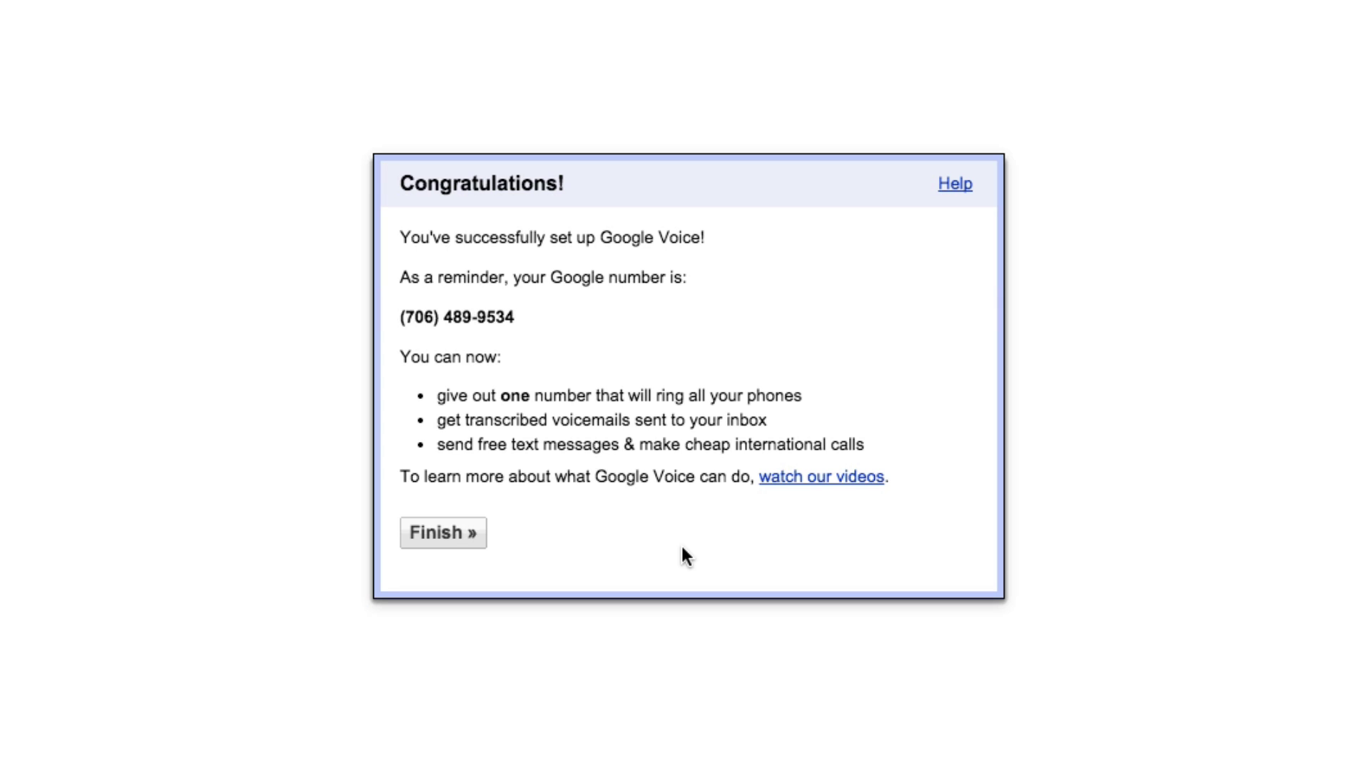
pyautogui.click(460, 541)
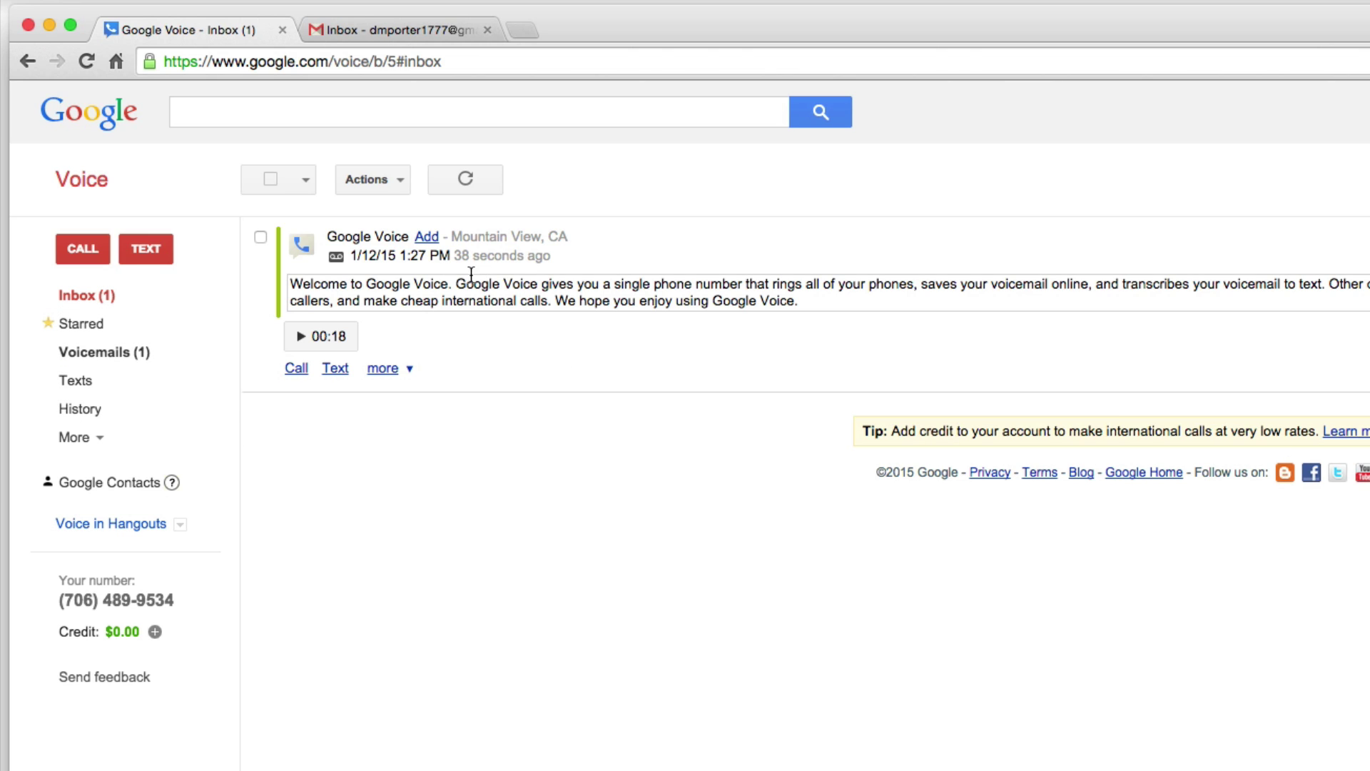
# - Open the welcome voicemail's transcript for editing, and briefly play and pause its recording
pyautogui.click(487, 303)
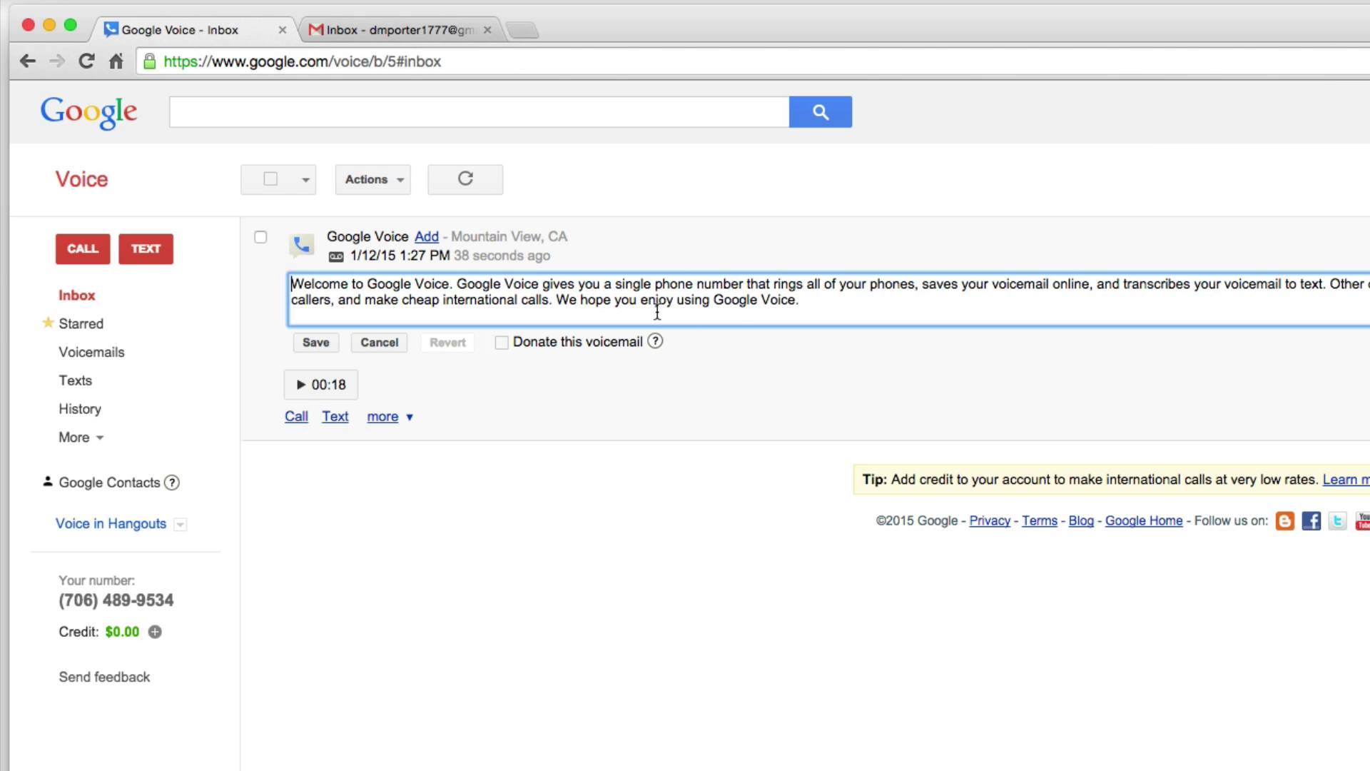
pyautogui.click(298, 384)
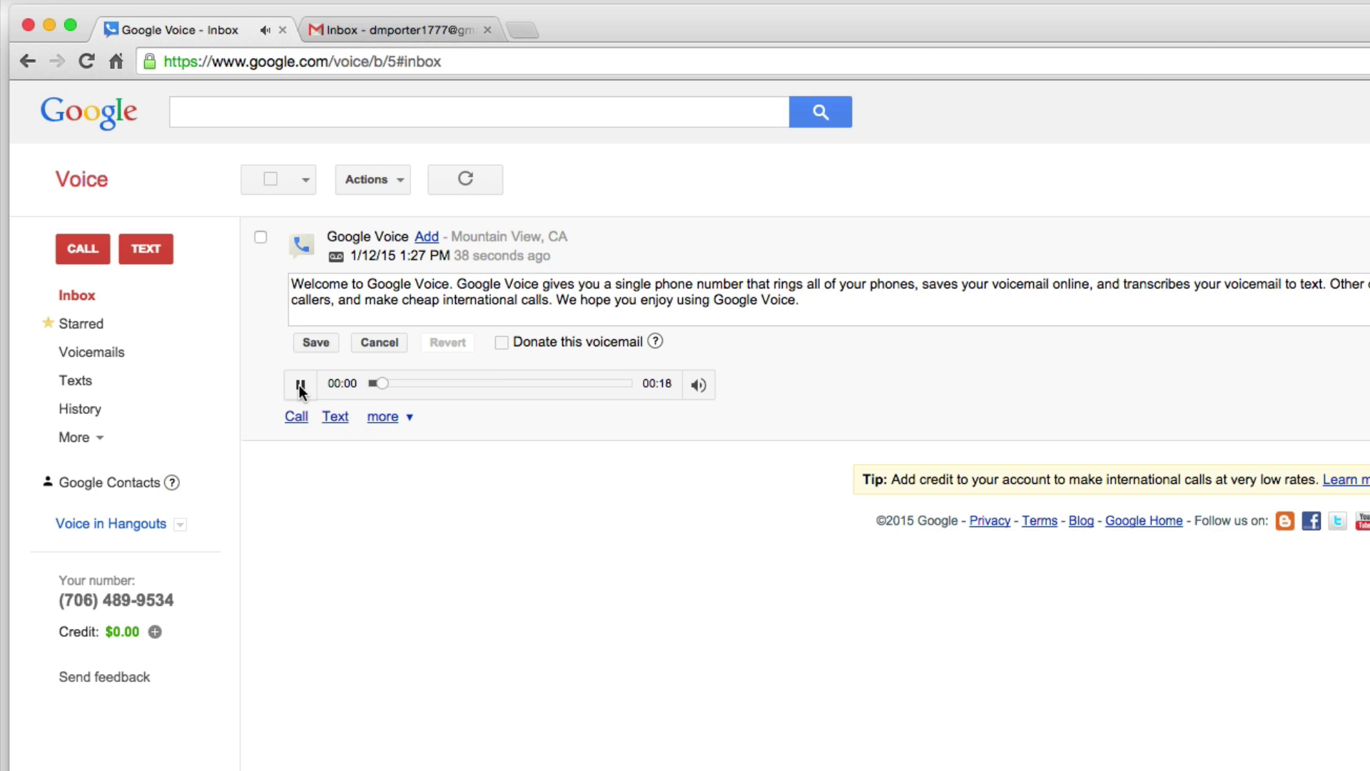
pyautogui.click(300, 384)
# - View the Voicemails and Texts folders and the list of additional folders
pyautogui.click(108, 353)
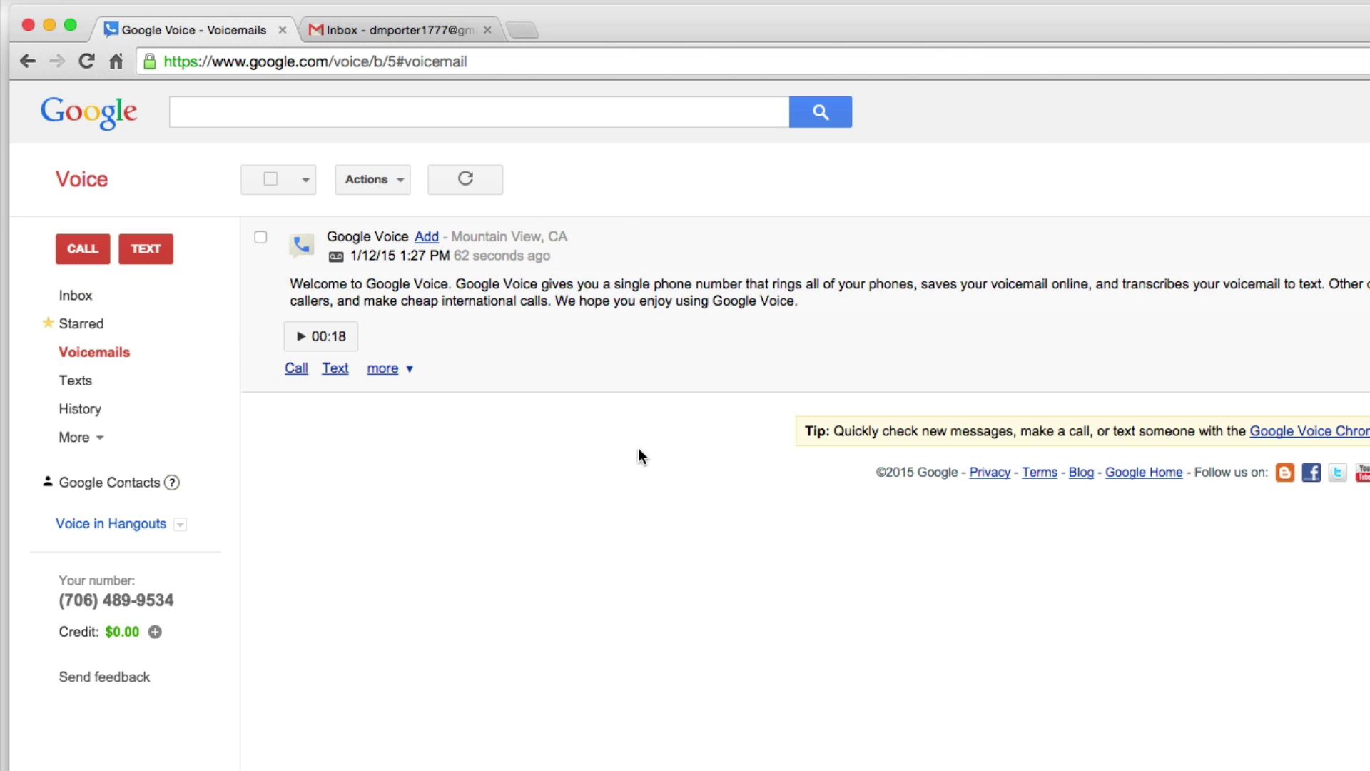
pyautogui.click(109, 388)
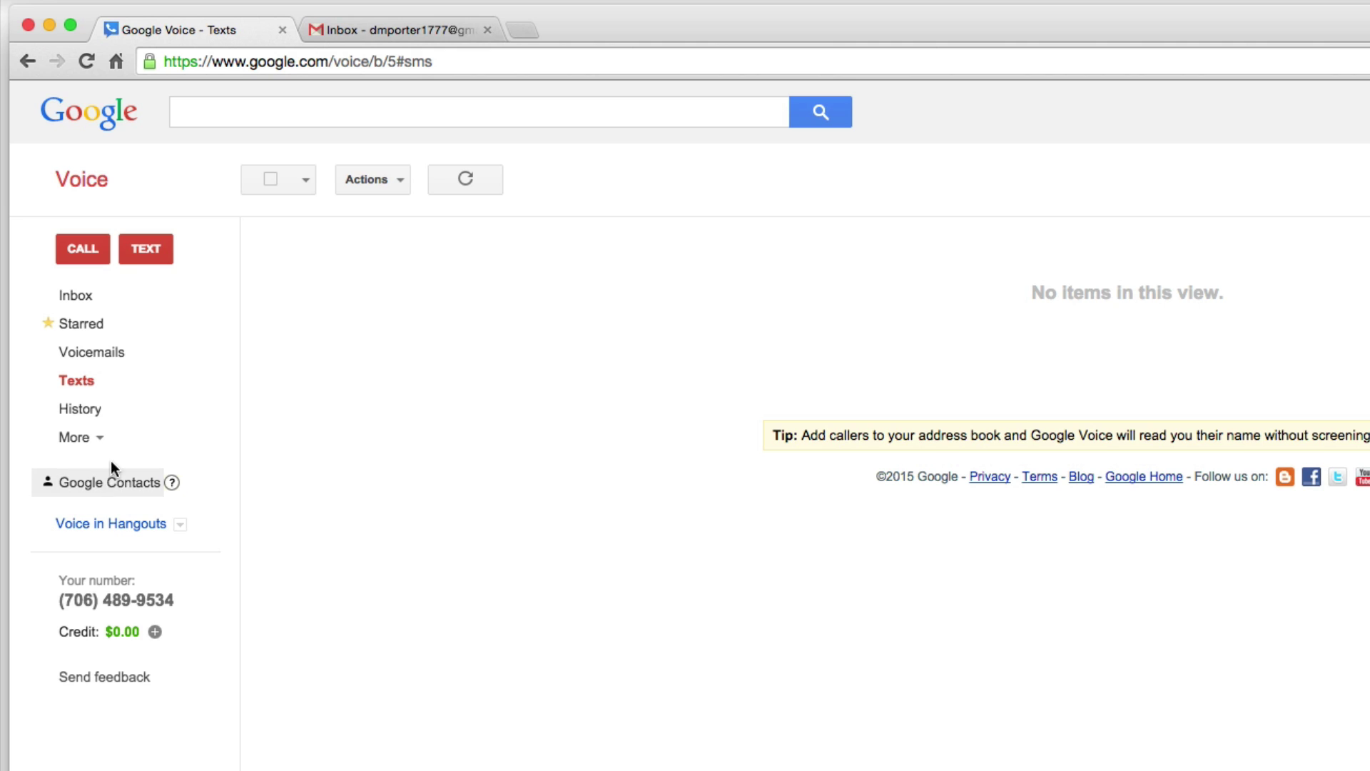
pyautogui.click(100, 434)
pyautogui.click(502, 427)
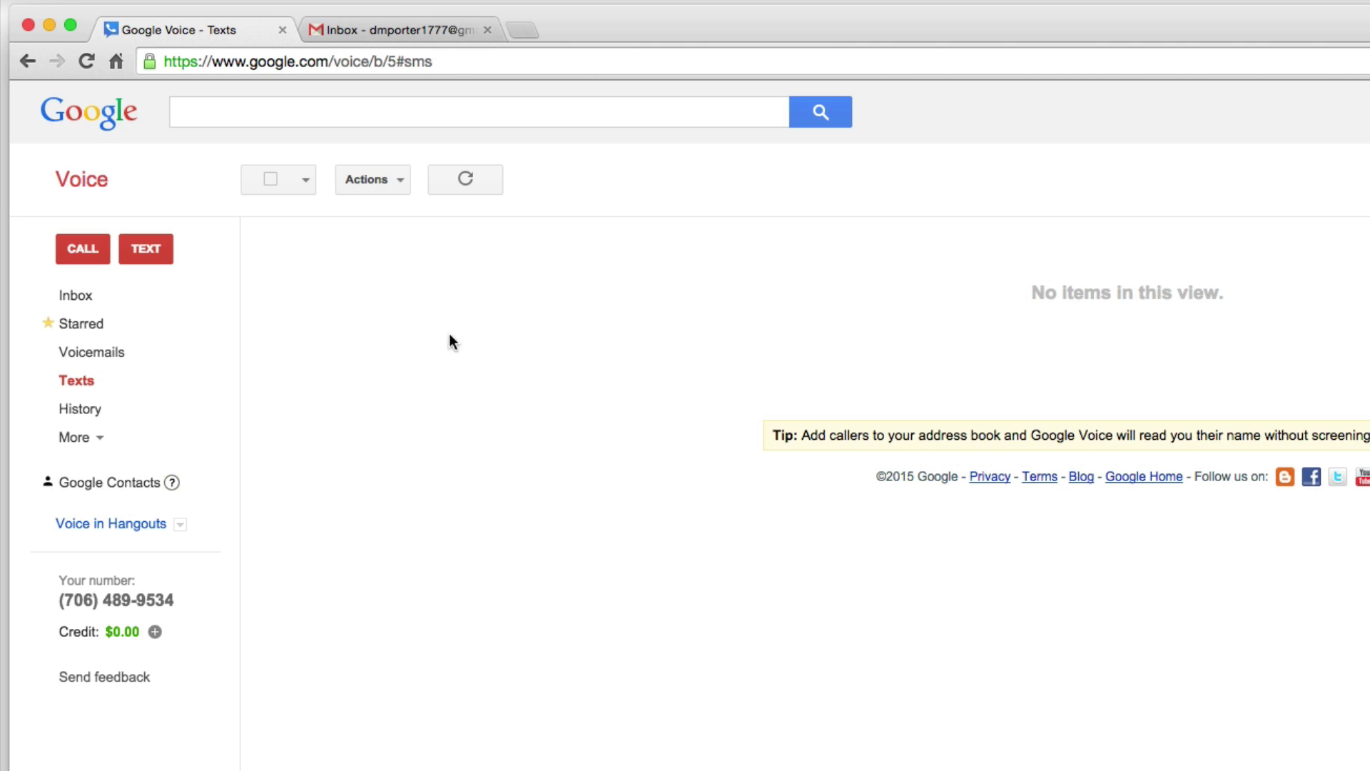
# - Examine the call form and the text message form, closing each without filling it in
pyautogui.click(90, 249)
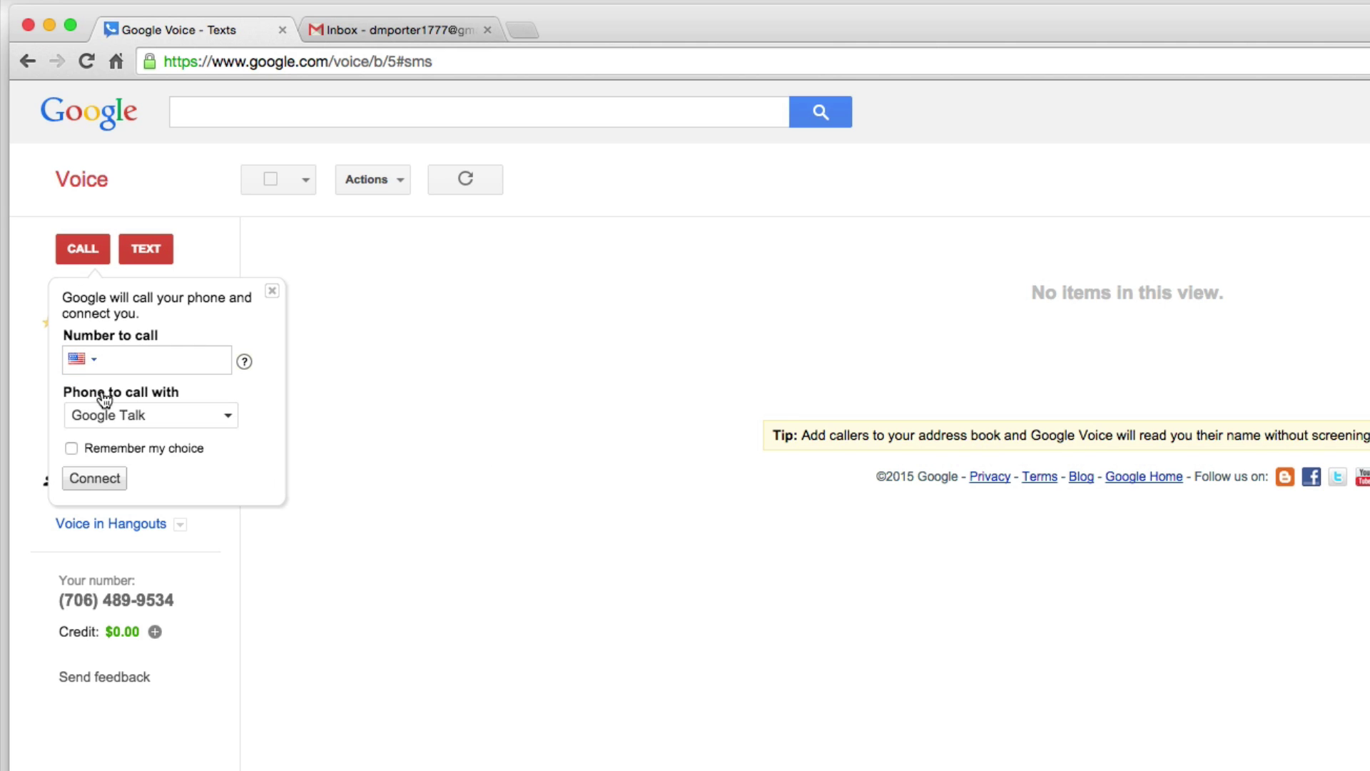
pyautogui.click(273, 292)
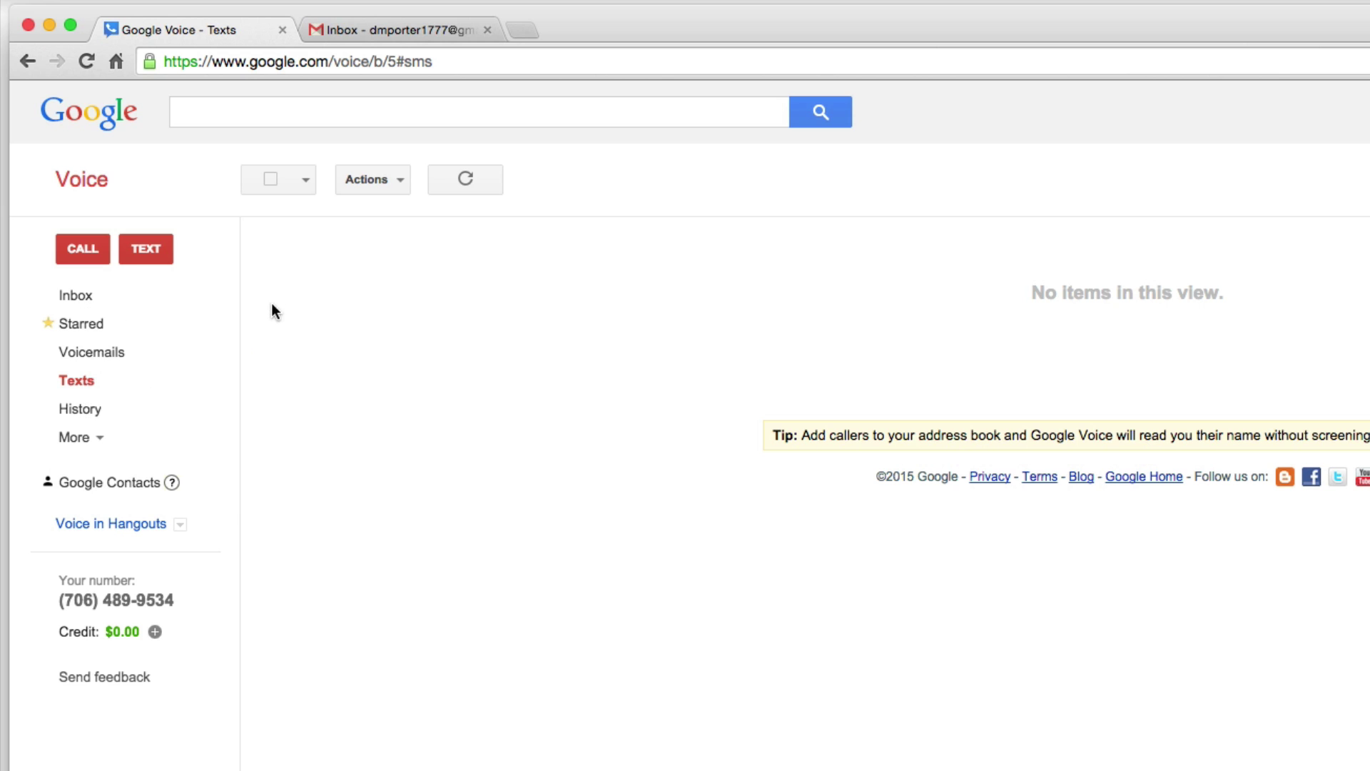
pyautogui.click(153, 255)
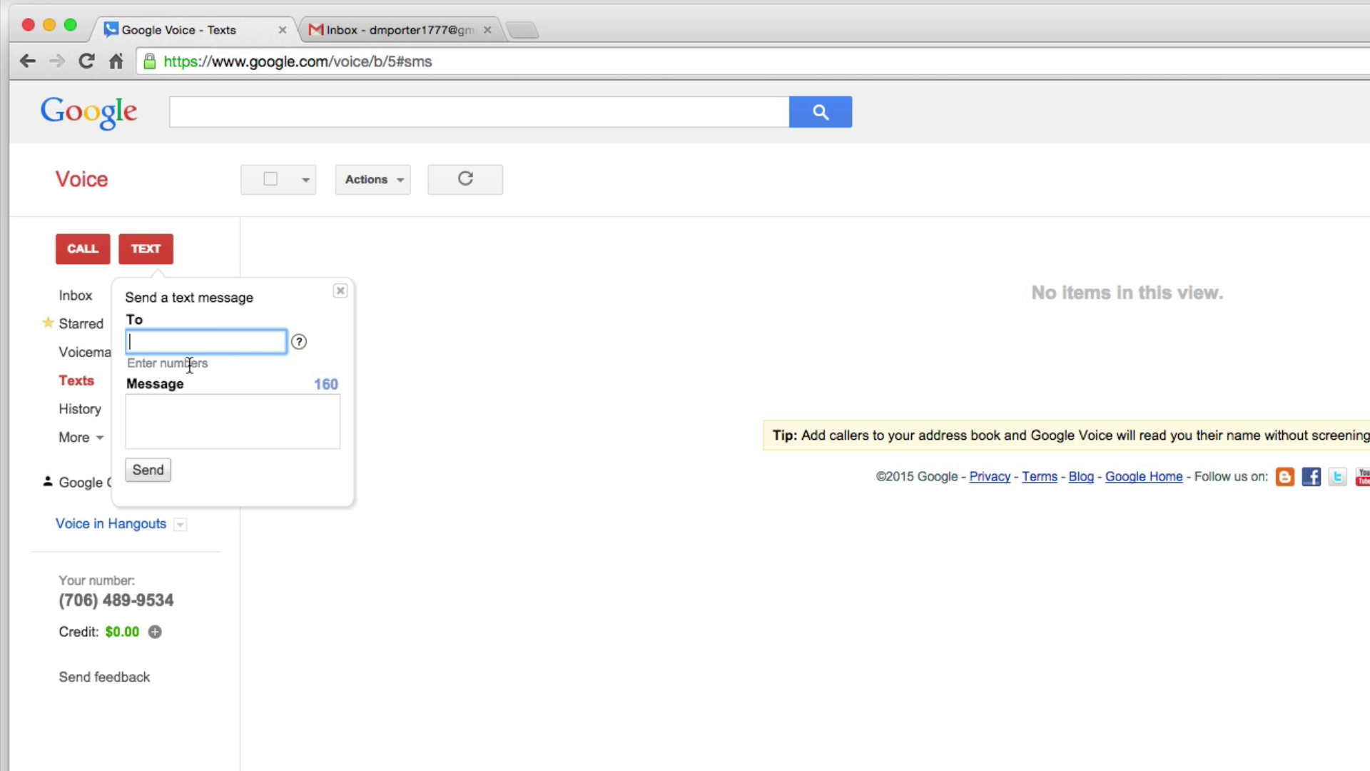
pyautogui.click(249, 406)
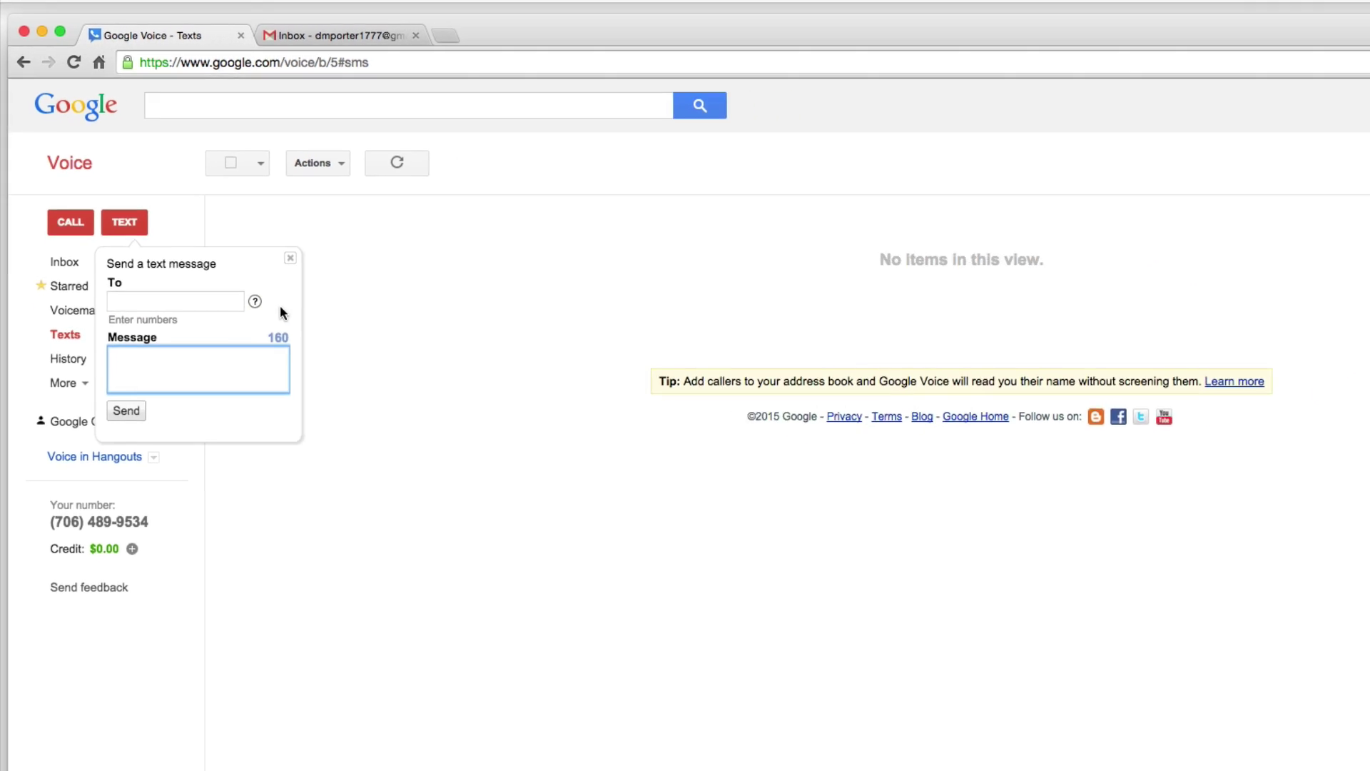
pyautogui.click(289, 258)
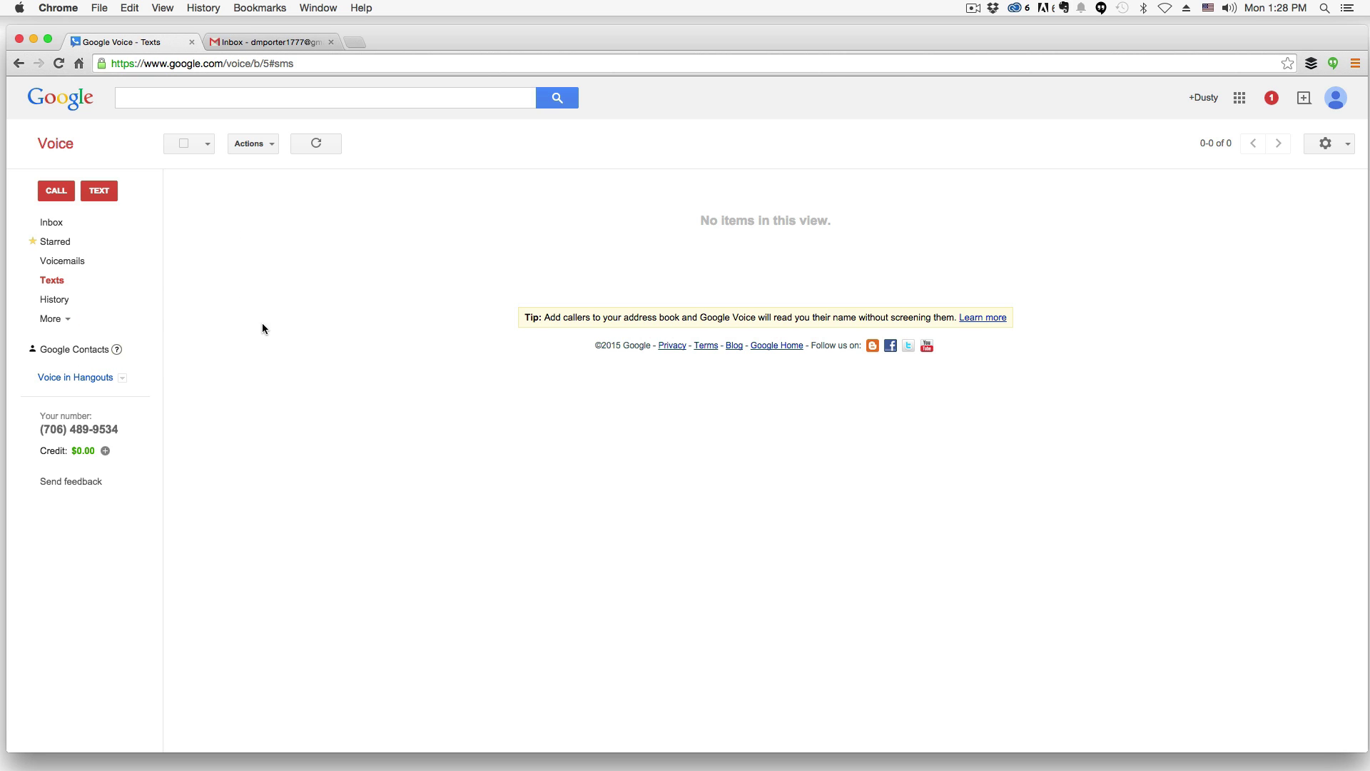